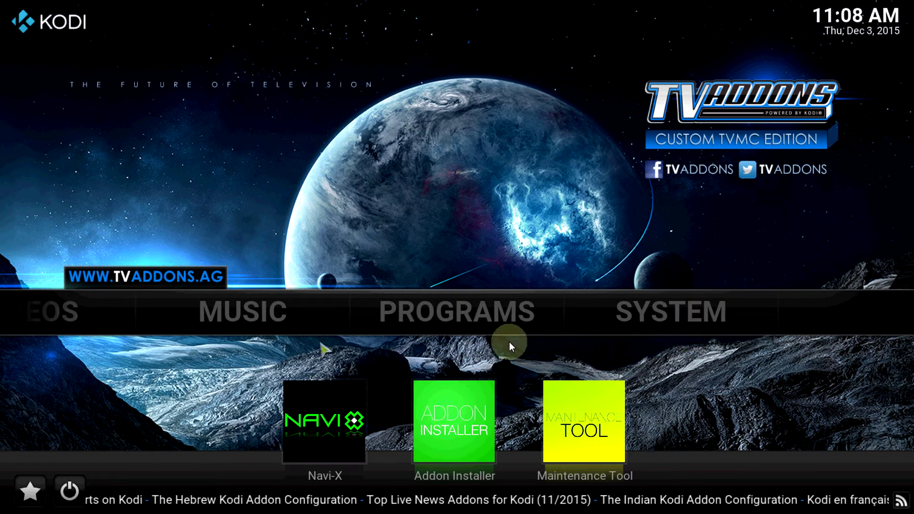
Step: Review the path and name of the .metal kettle source in the file manager, leaving it unmodified, and return to the home screen
mouse_move(691, 334)
click(428, 344)
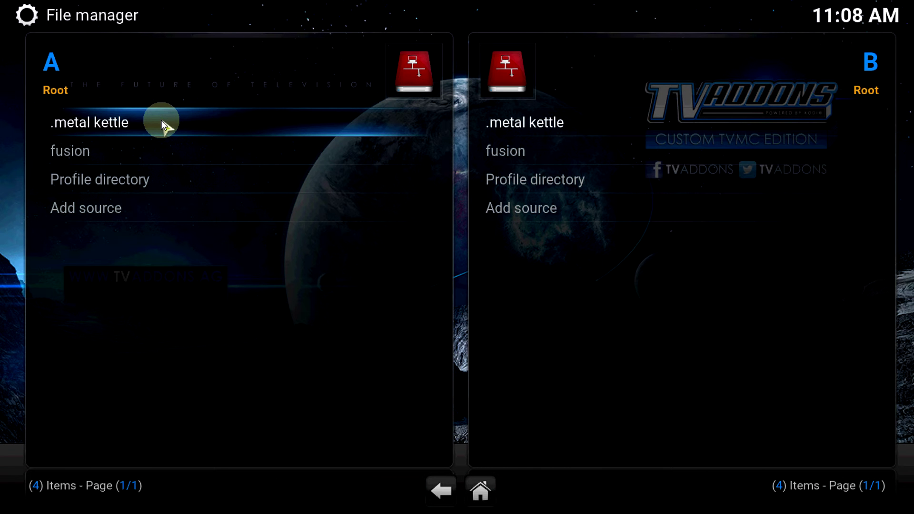
right_click(102, 123)
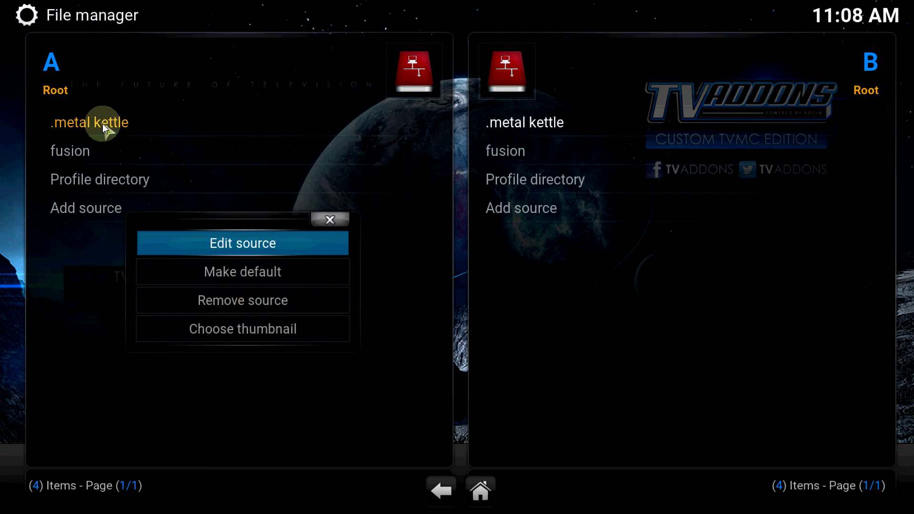
click(237, 247)
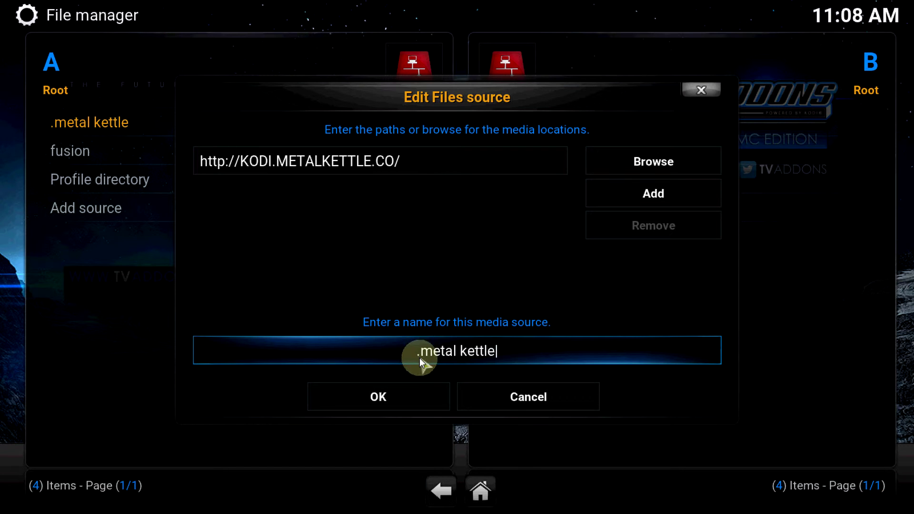
click(420, 405)
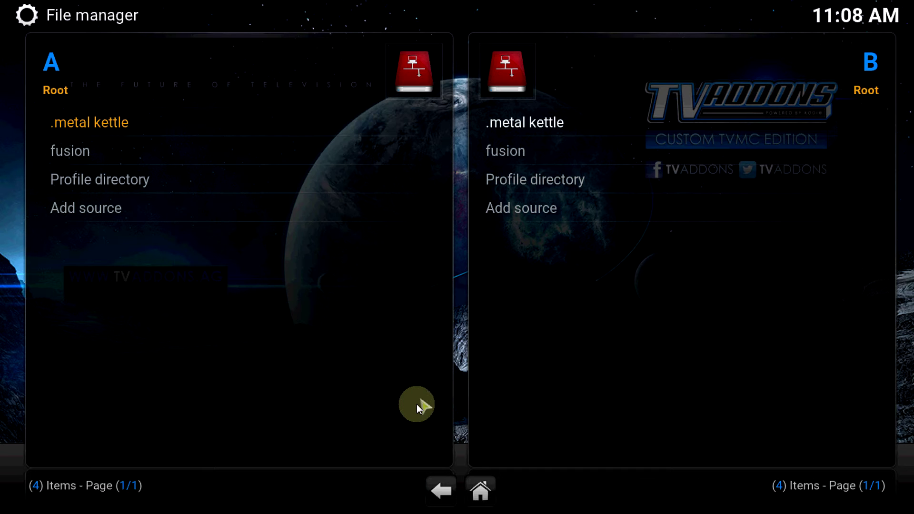
click(453, 492)
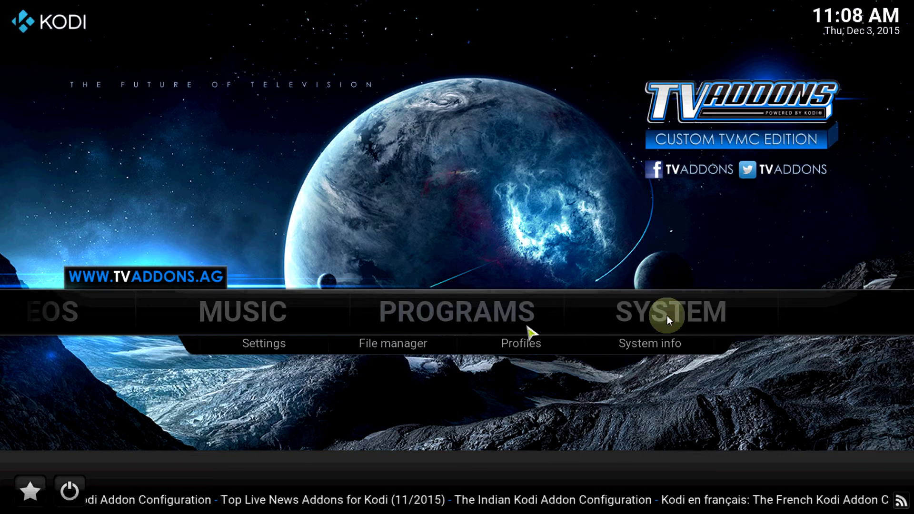
Step: View the sources offered for installing an add-on from a zip file, and return to the main settings
click(310, 349)
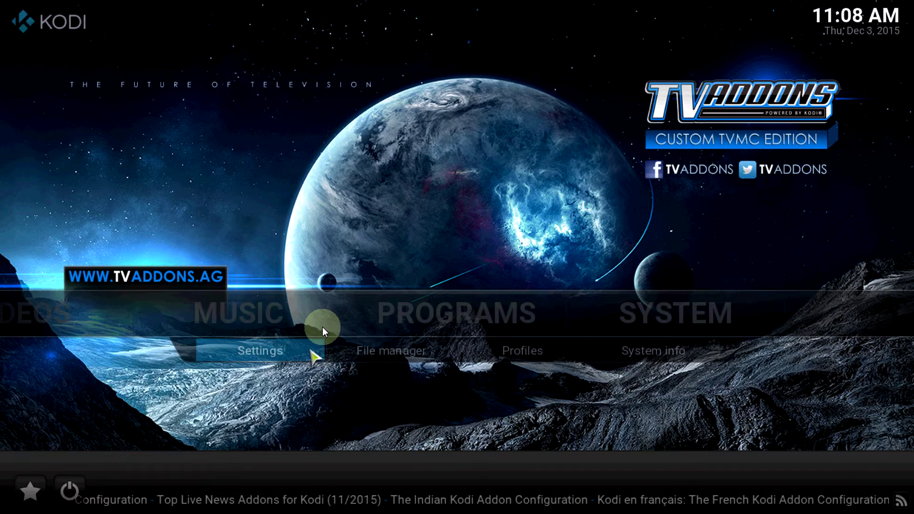
click(226, 341)
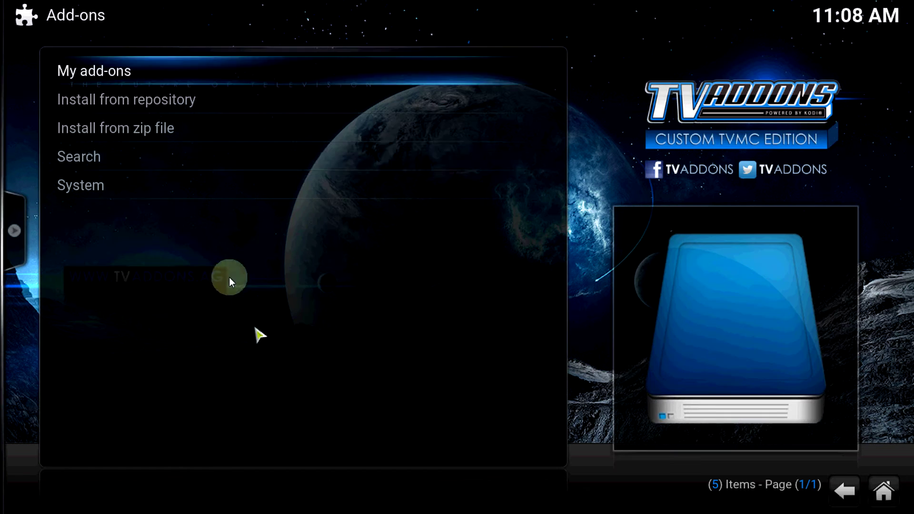
click(128, 132)
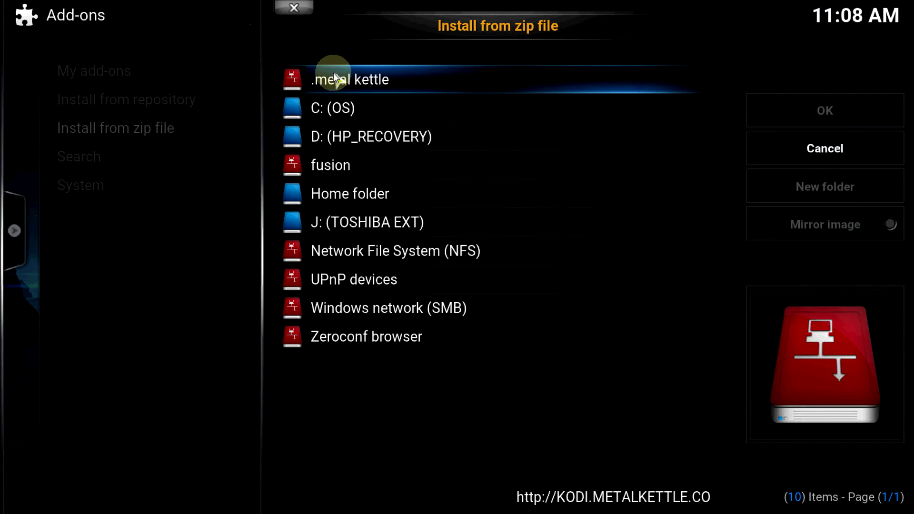
click(295, 9)
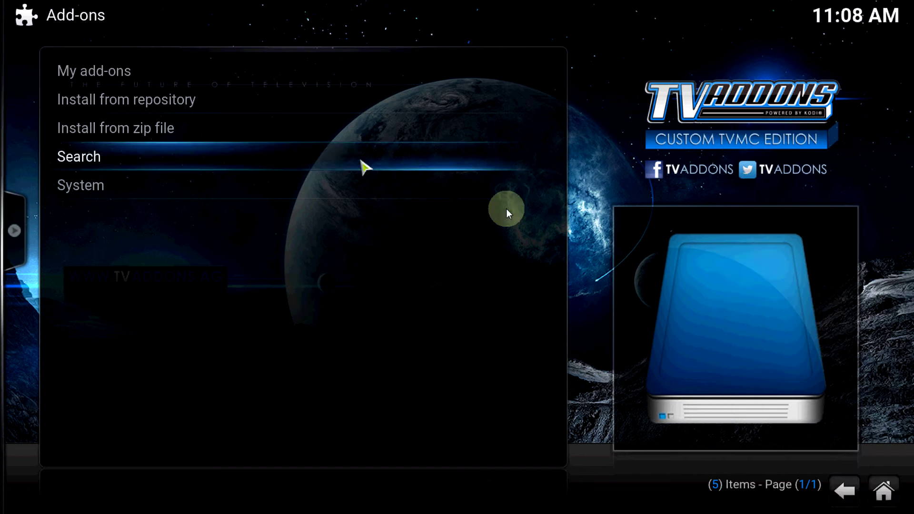
click(840, 498)
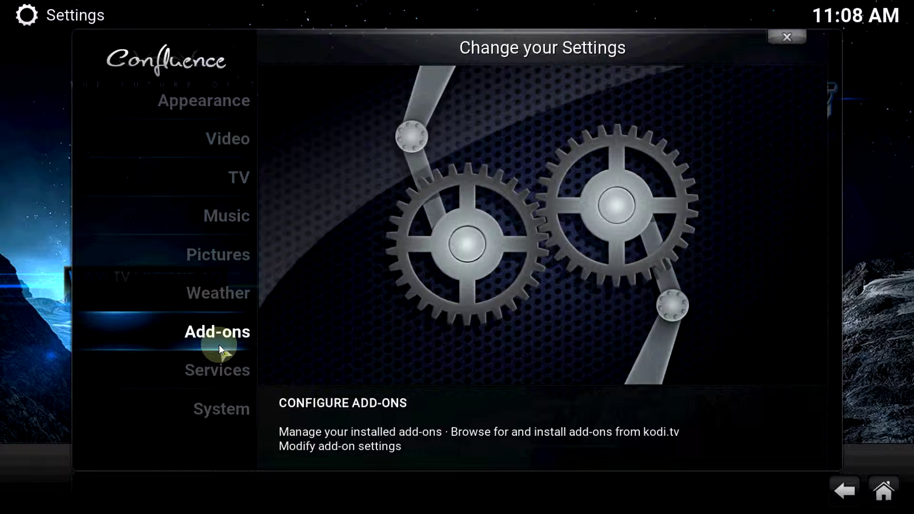
Step: Browse the video add-ons in the MetalKettles Addon Repository for HuluBox, and return to the home screen
right_click(220, 348)
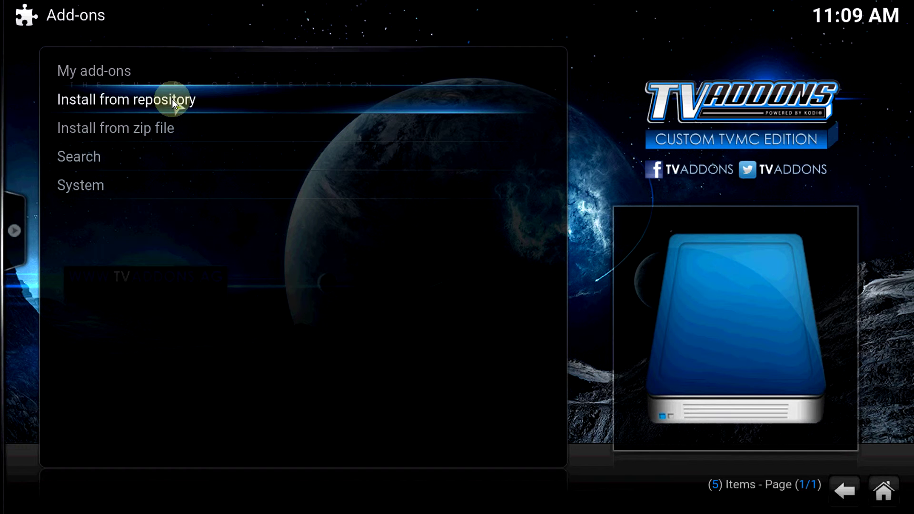
click(174, 100)
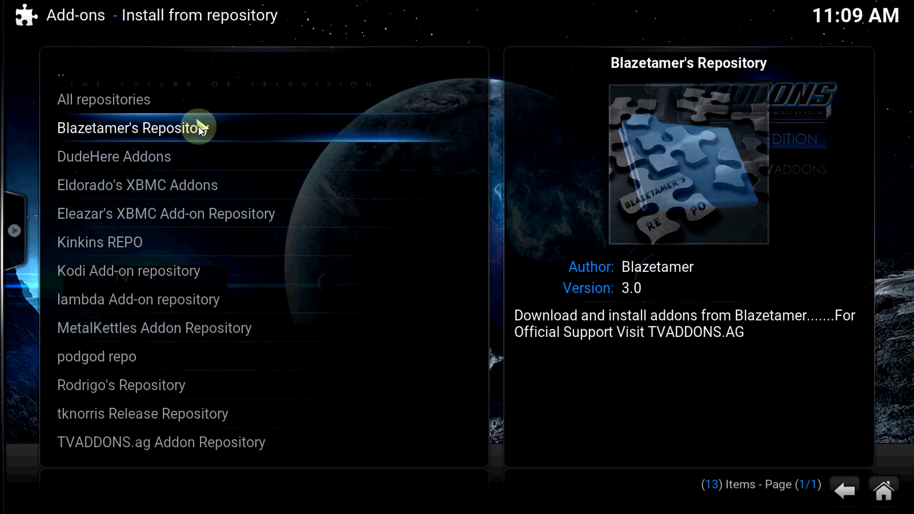
click(188, 330)
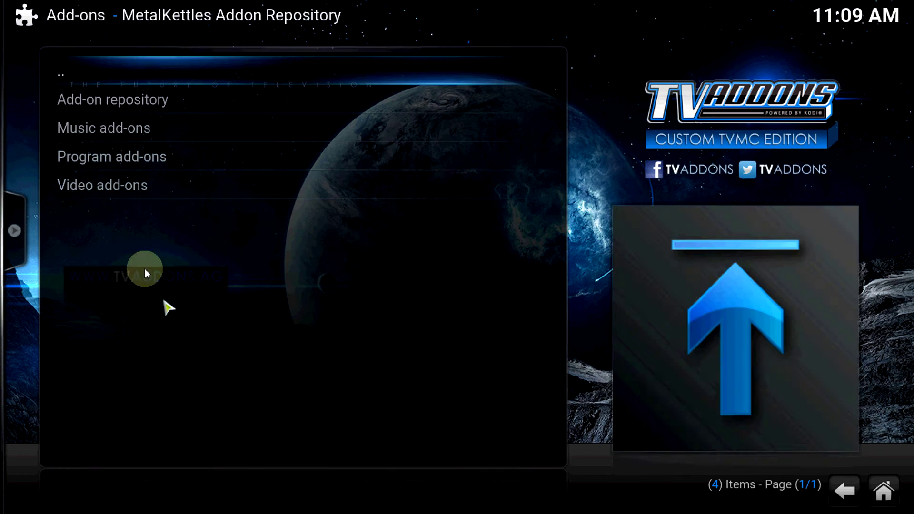
click(111, 185)
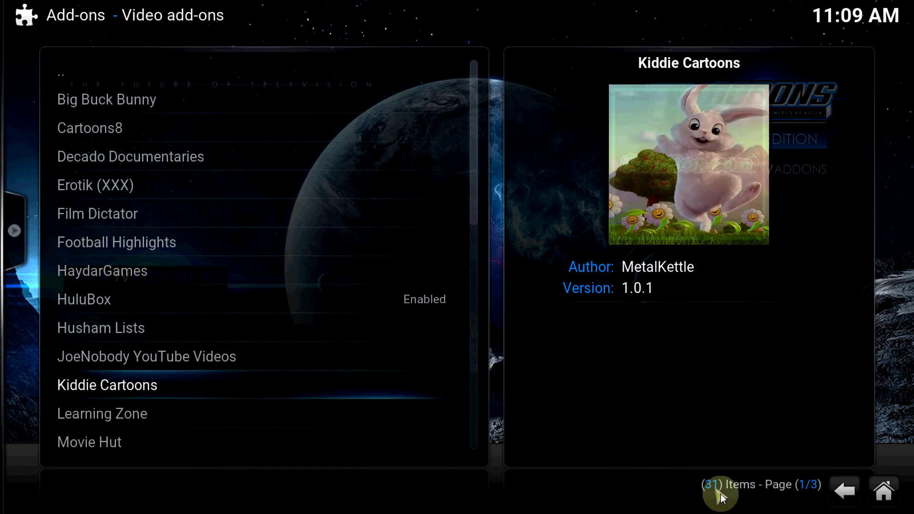
click(838, 487)
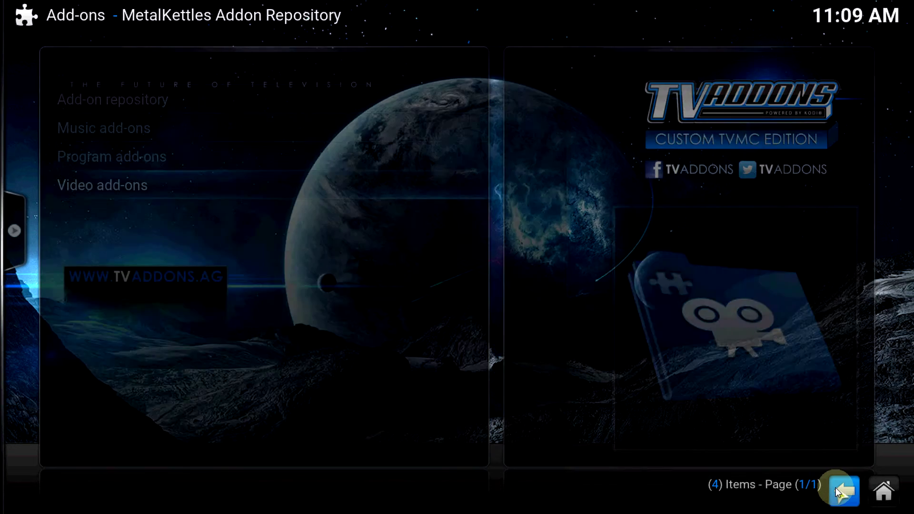
click(836, 488)
click(839, 488)
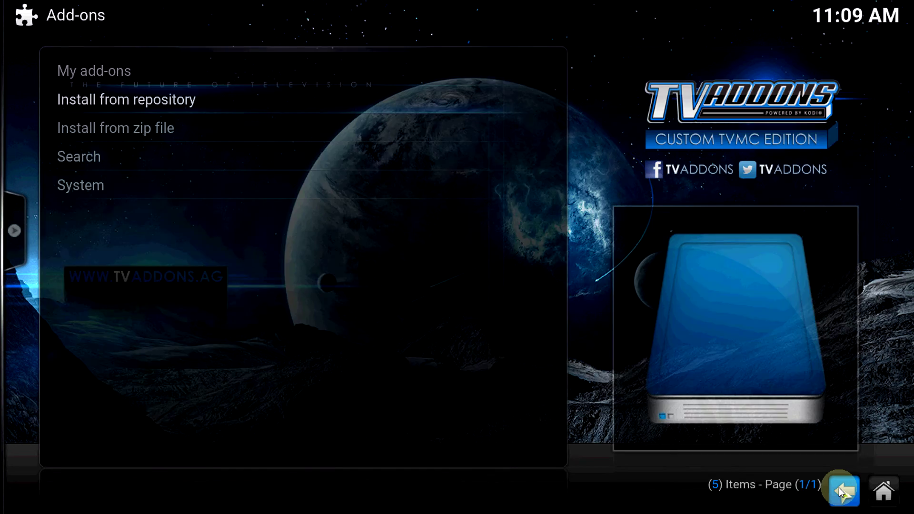
click(840, 488)
click(838, 488)
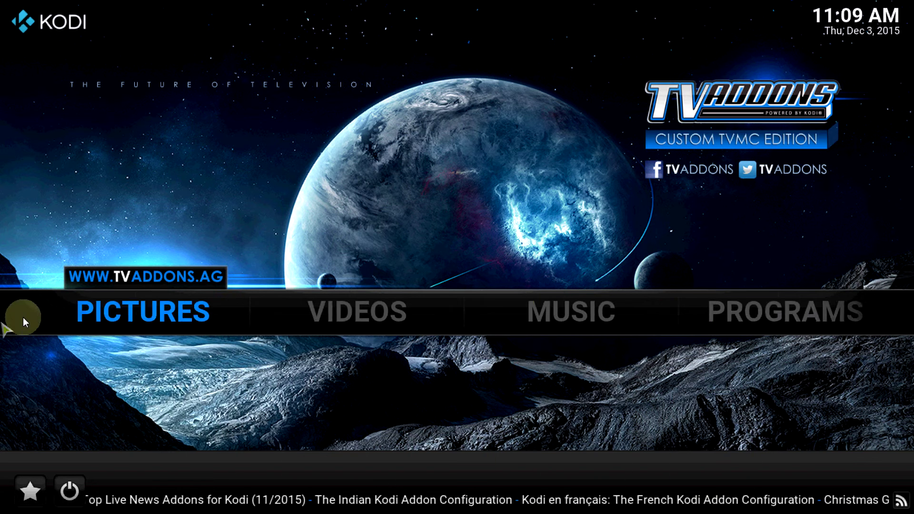
Step: Open the HuluBox video add-on and list its Recently Added movies
mouse_move(471, 305)
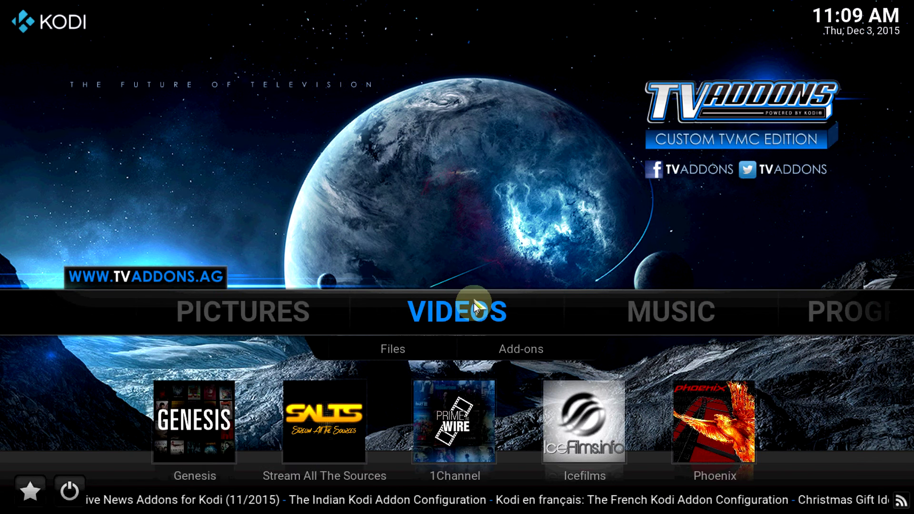
click(524, 353)
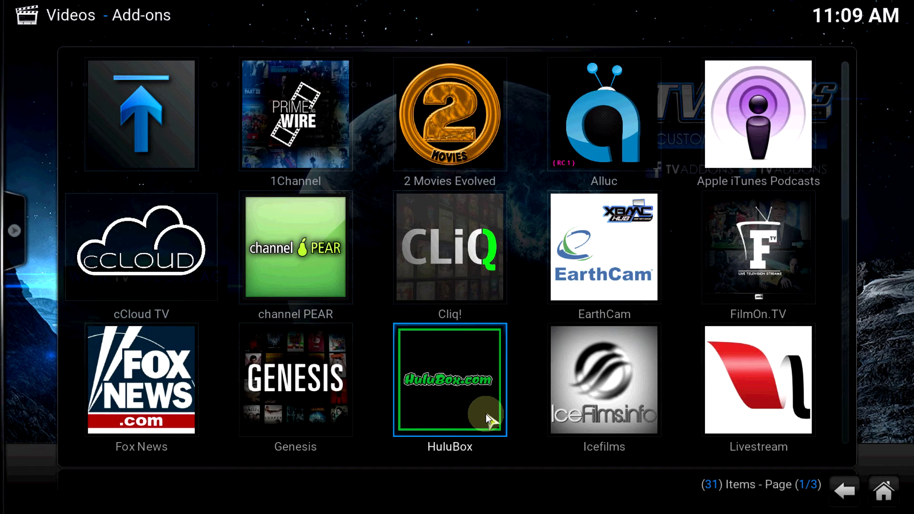
click(465, 399)
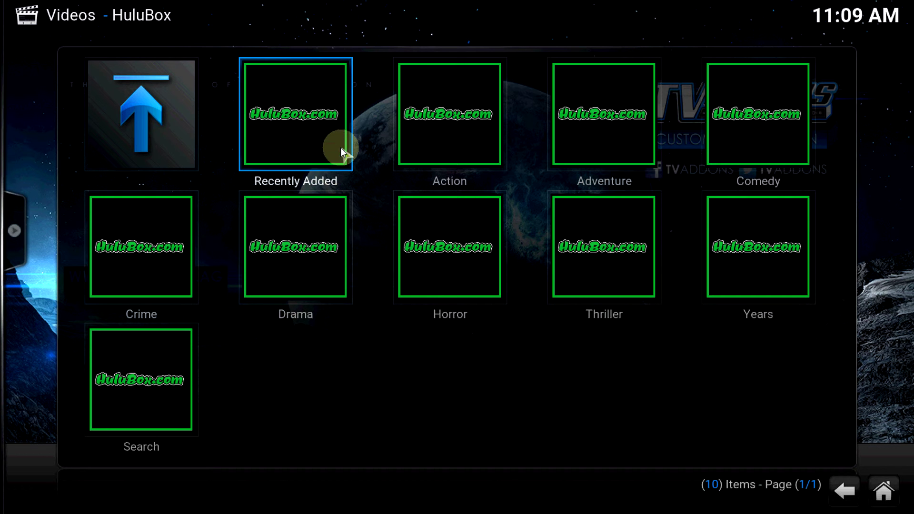
click(368, 162)
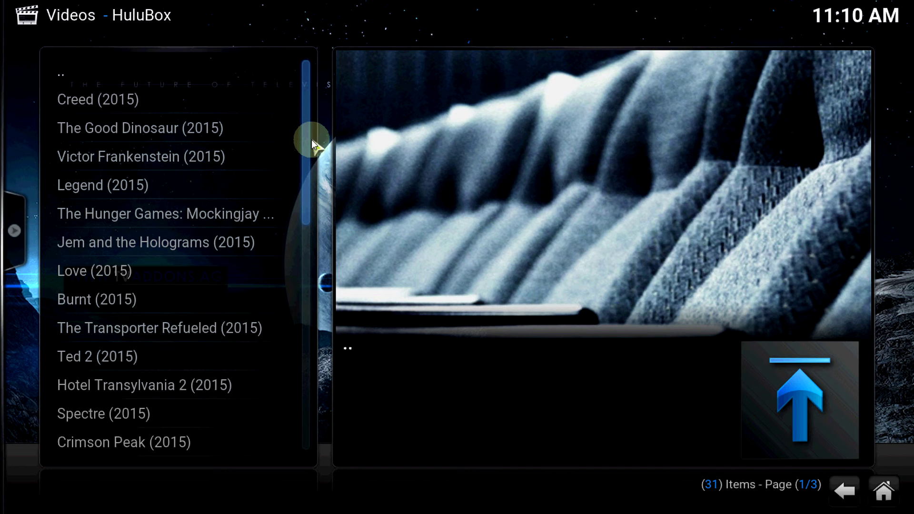
Step: Play Hitman: Agent 47 (2015) from the Recently Added movies and stop the playback
drag(306, 142, 305, 154)
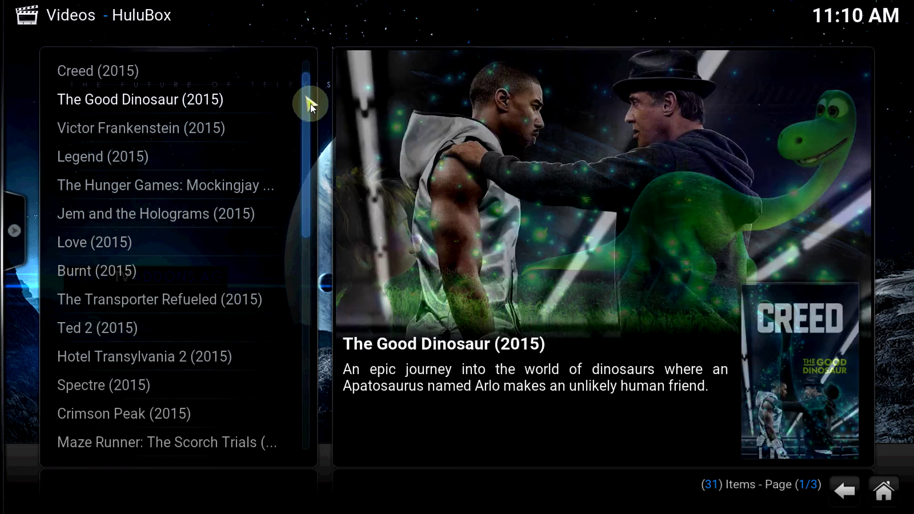
scroll(304, 143, up, 1)
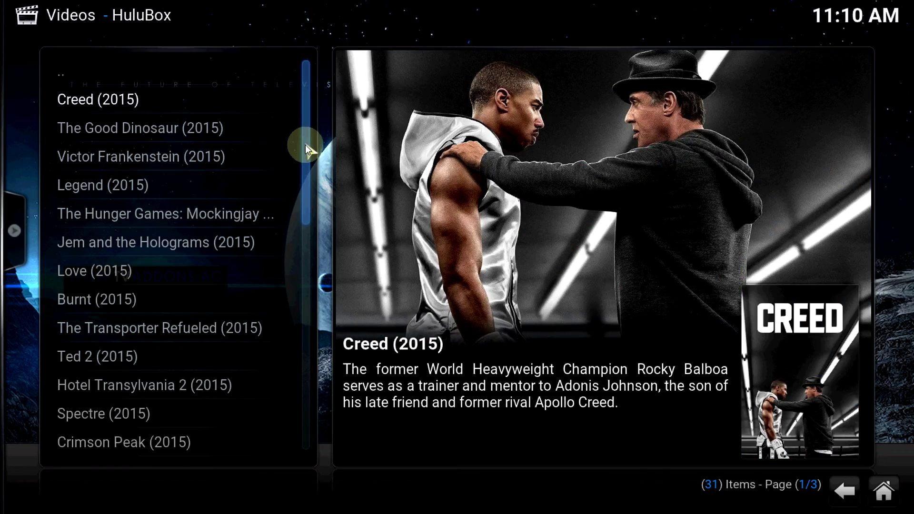
drag(308, 164, 308, 232)
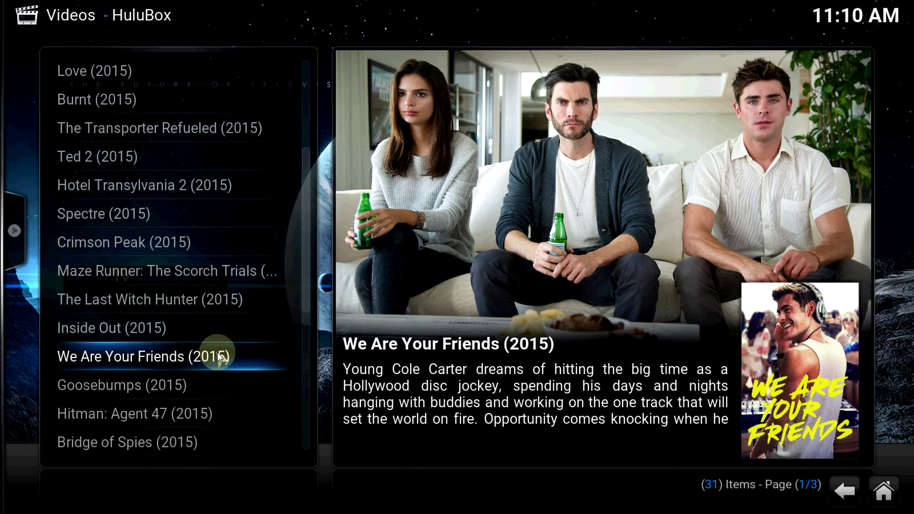
click(220, 357)
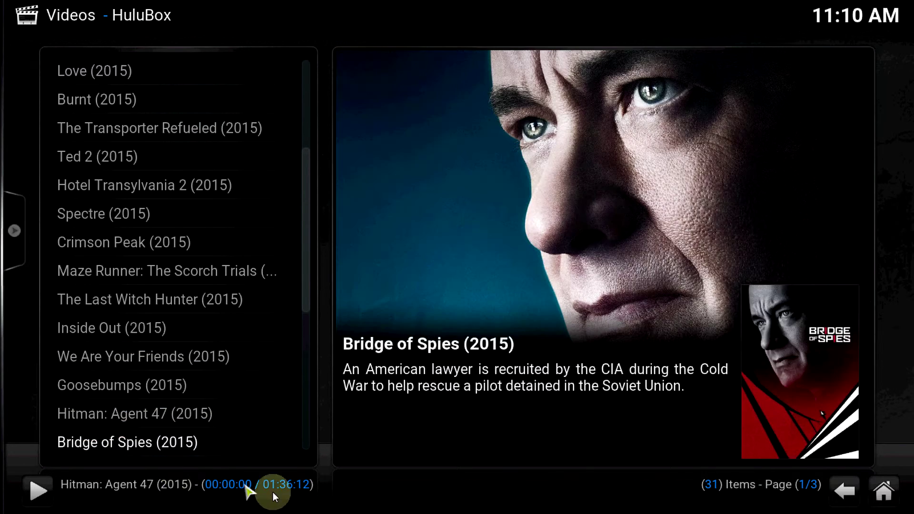
click(353, 498)
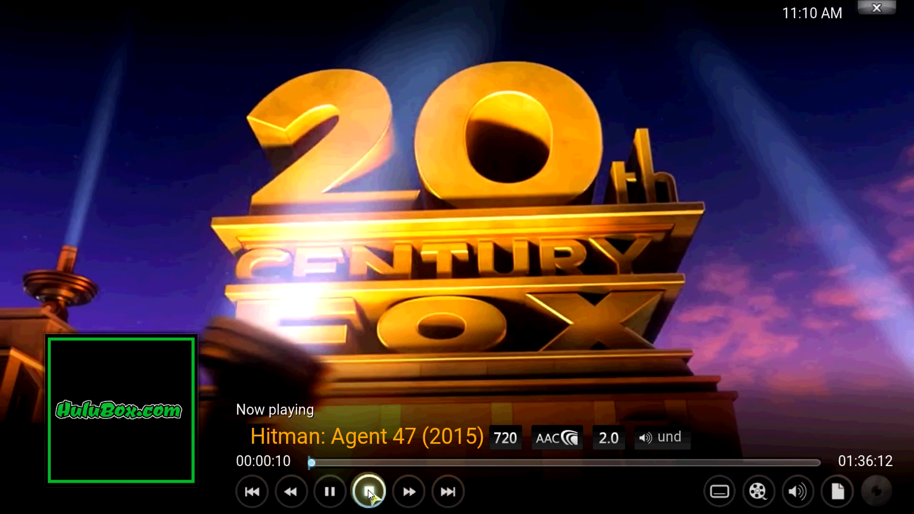
click(368, 490)
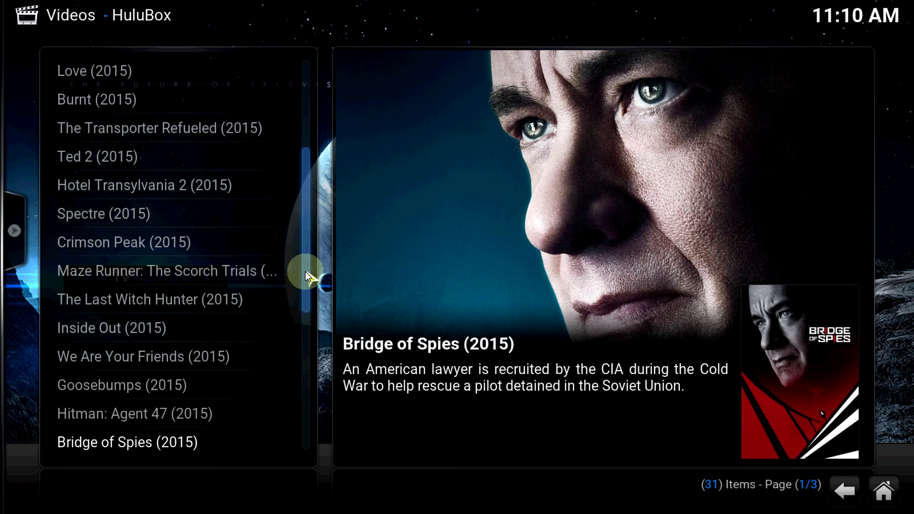
Step: Test playback of Cars 2 (2011) near the end of the movie list, and go back to the video add-ons
drag(305, 272, 303, 373)
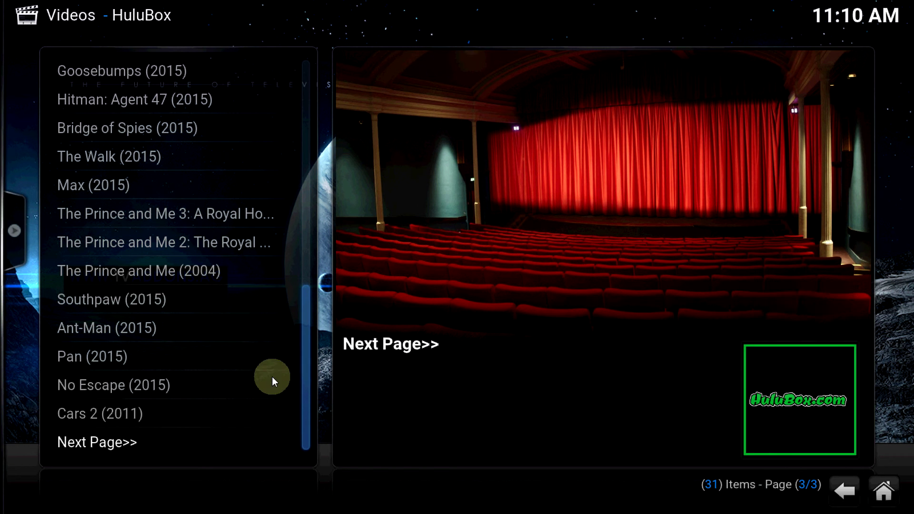
click(228, 413)
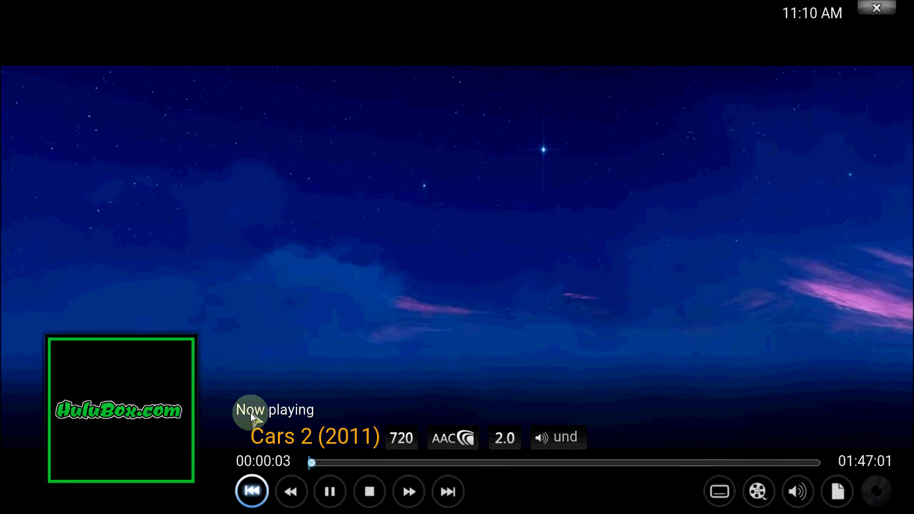
click(367, 493)
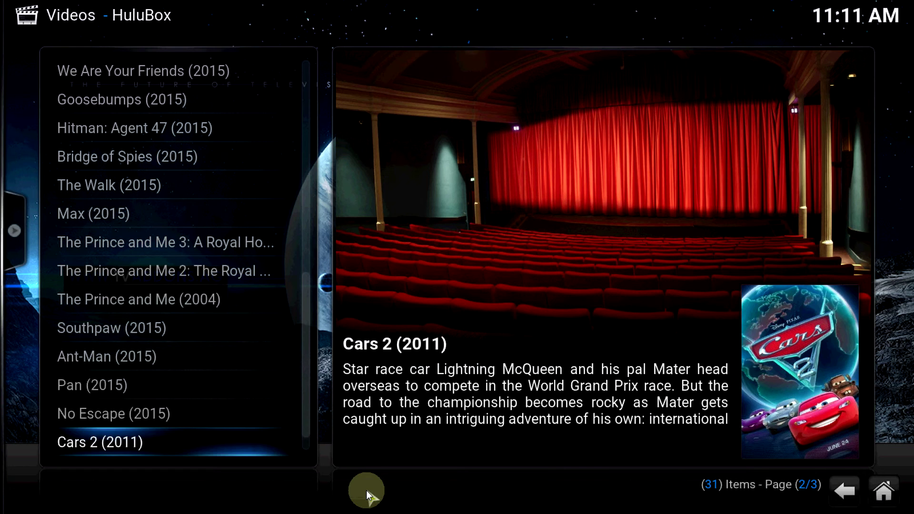
click(844, 490)
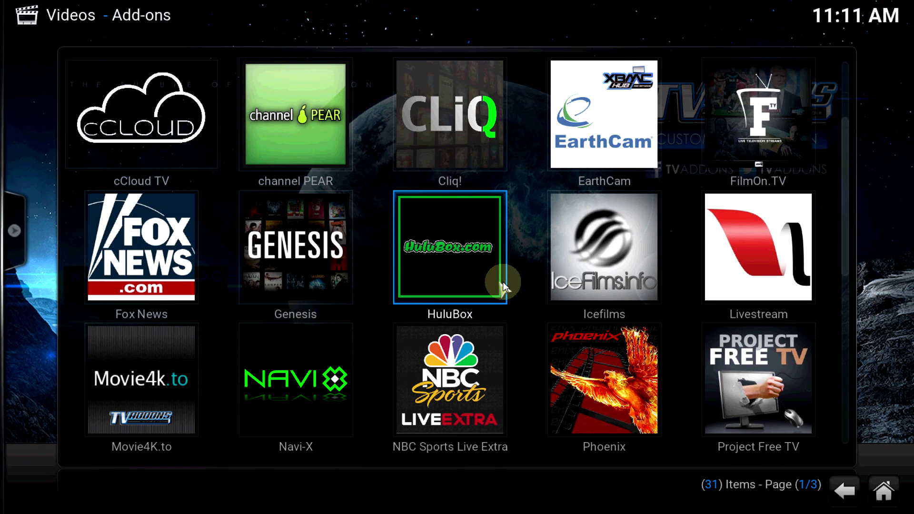